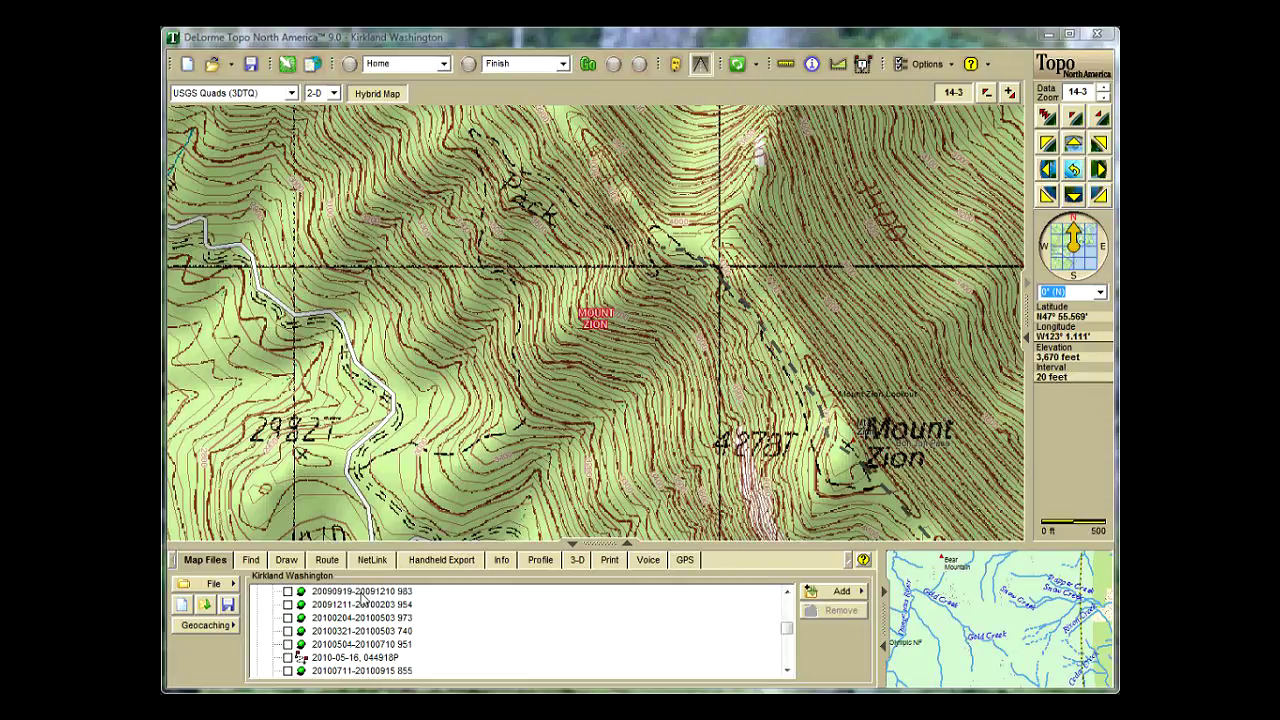
Set the Line tool to a bright green colour, Dash style, and 3-pixel width
click(285, 563)
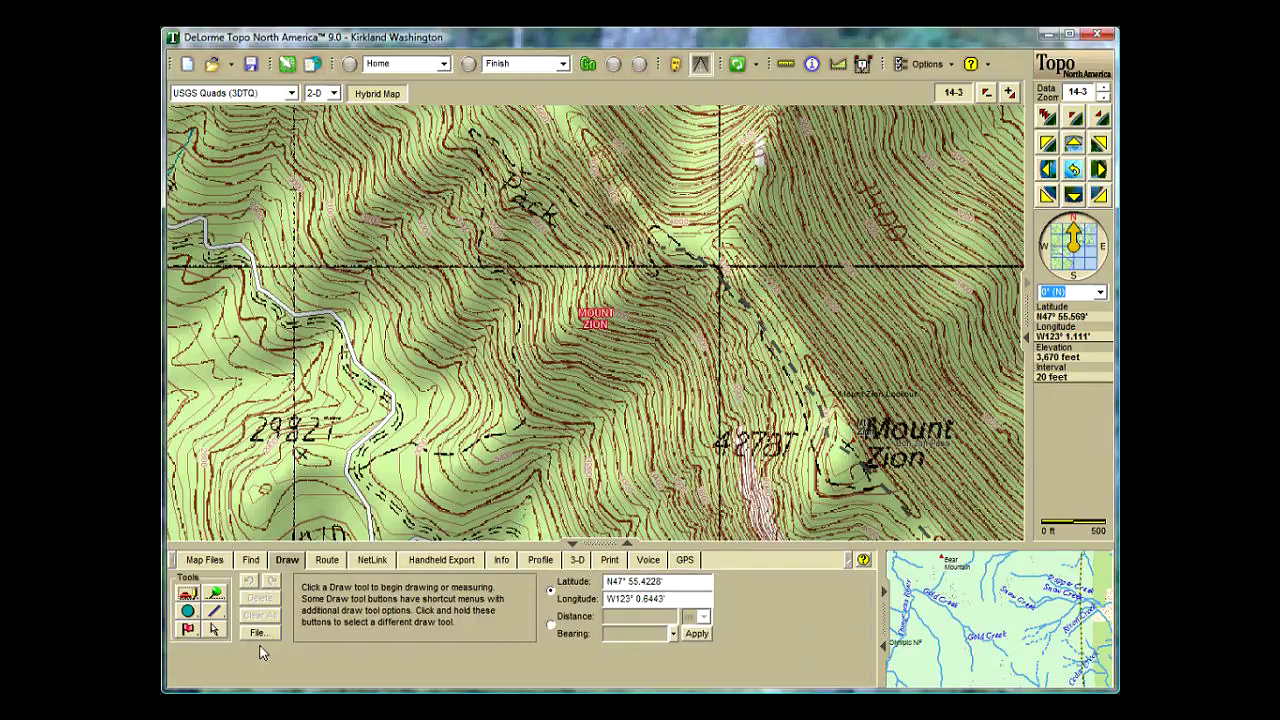
click(214, 613)
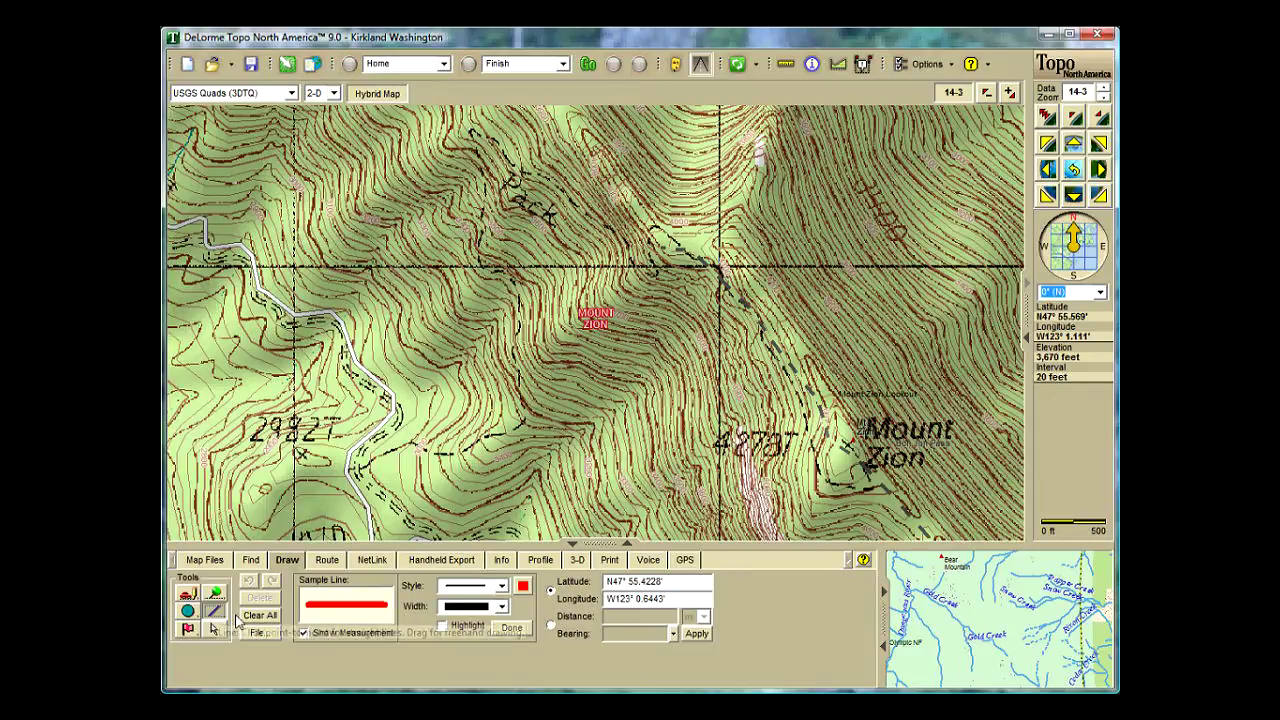
click(522, 586)
click(621, 300)
click(596, 468)
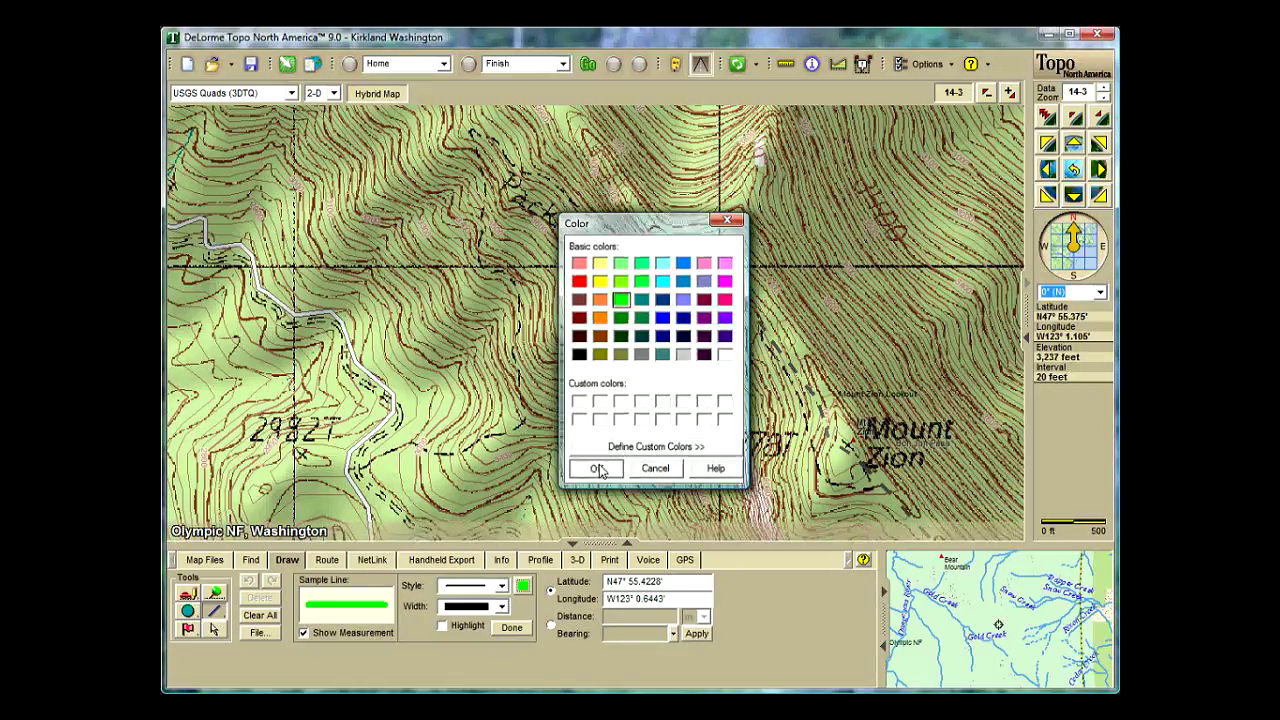
click(502, 590)
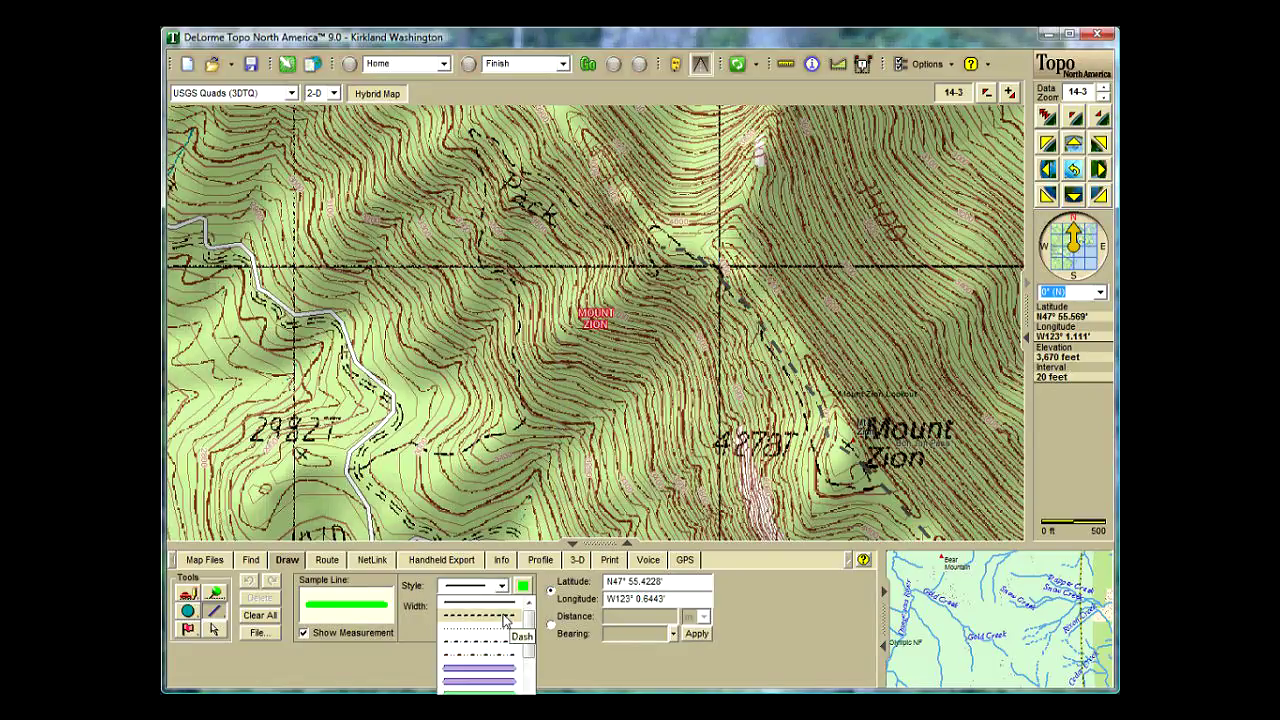
click(509, 622)
click(501, 606)
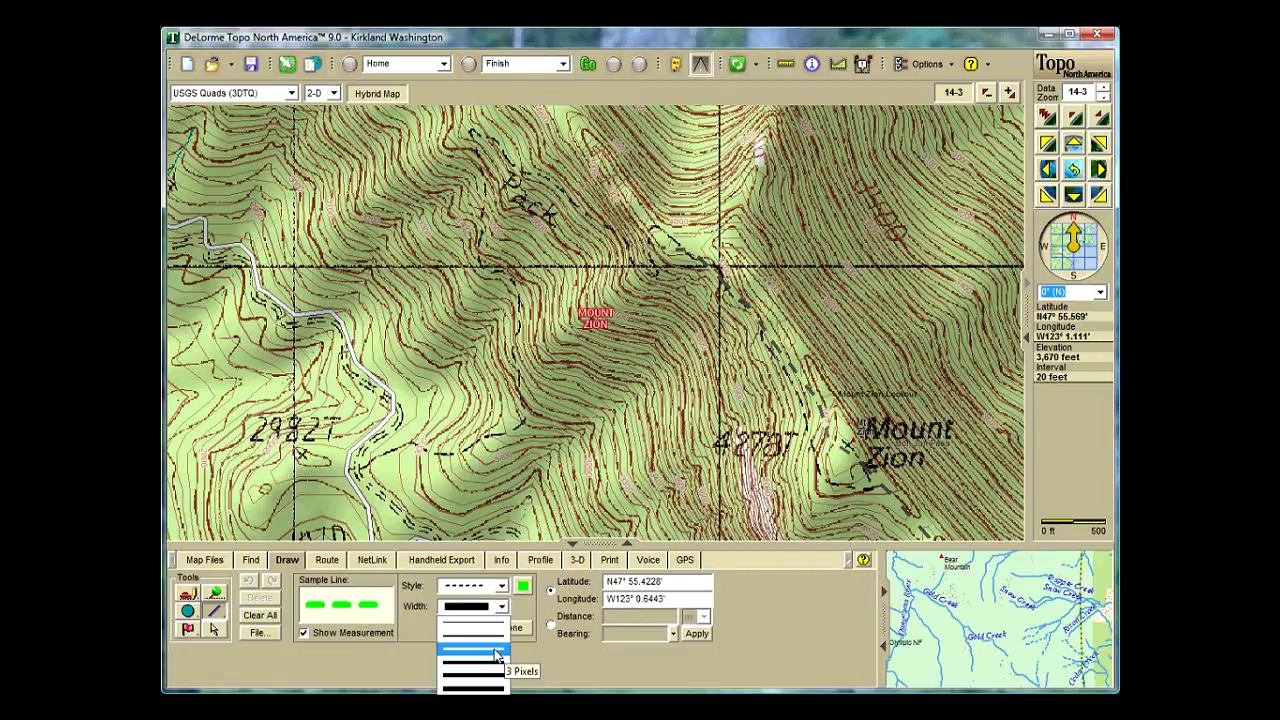
click(497, 653)
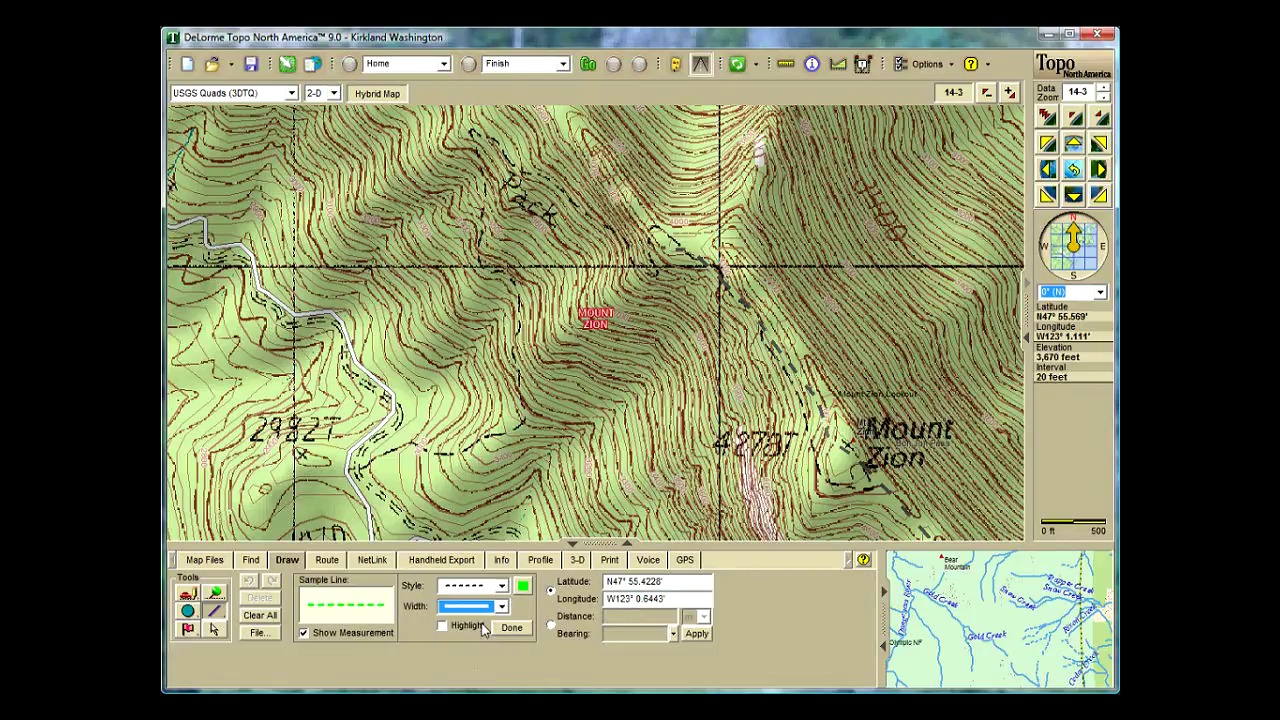
click(511, 627)
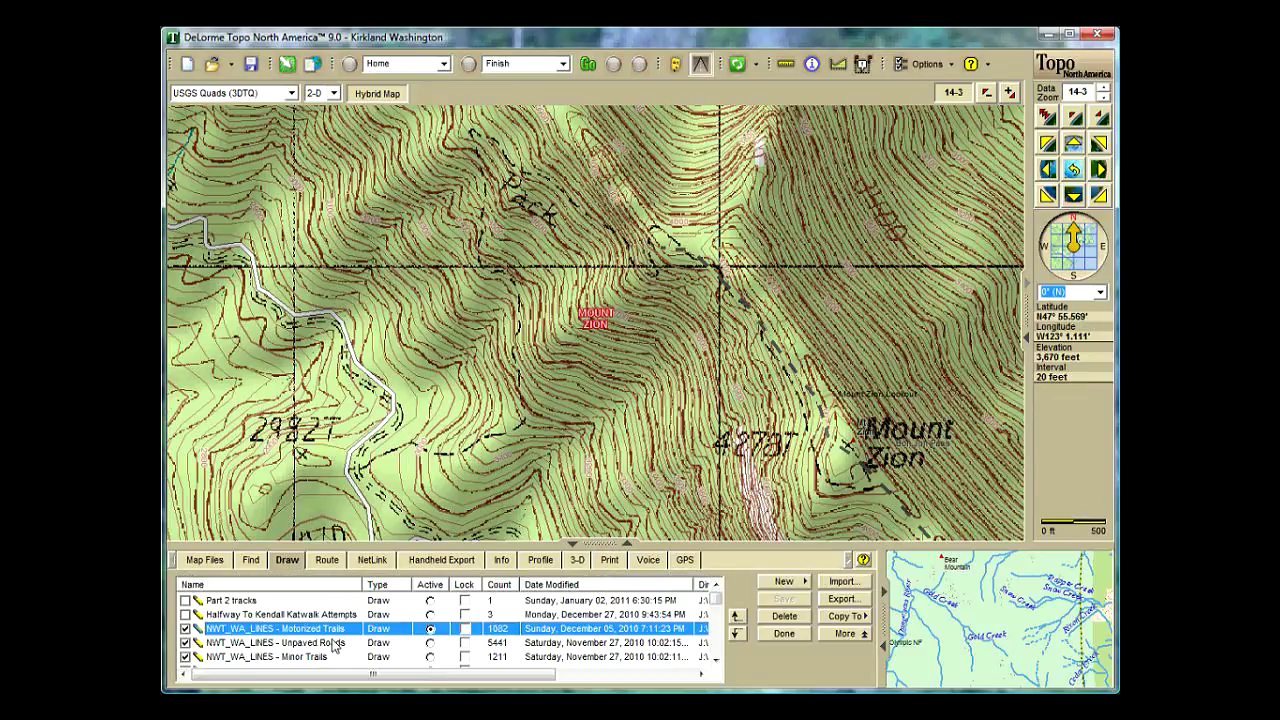
Add a new Draw layer and rename its DrawLayer to 'My Hikes'
click(786, 582)
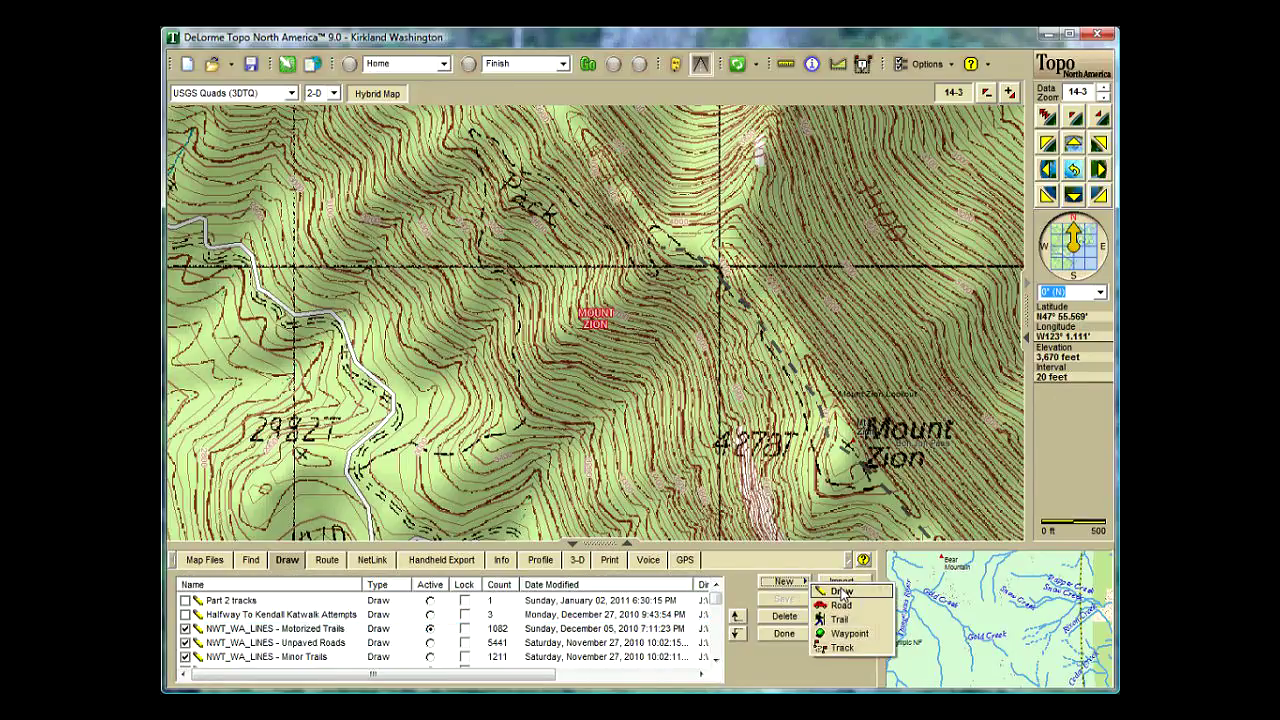
click(841, 592)
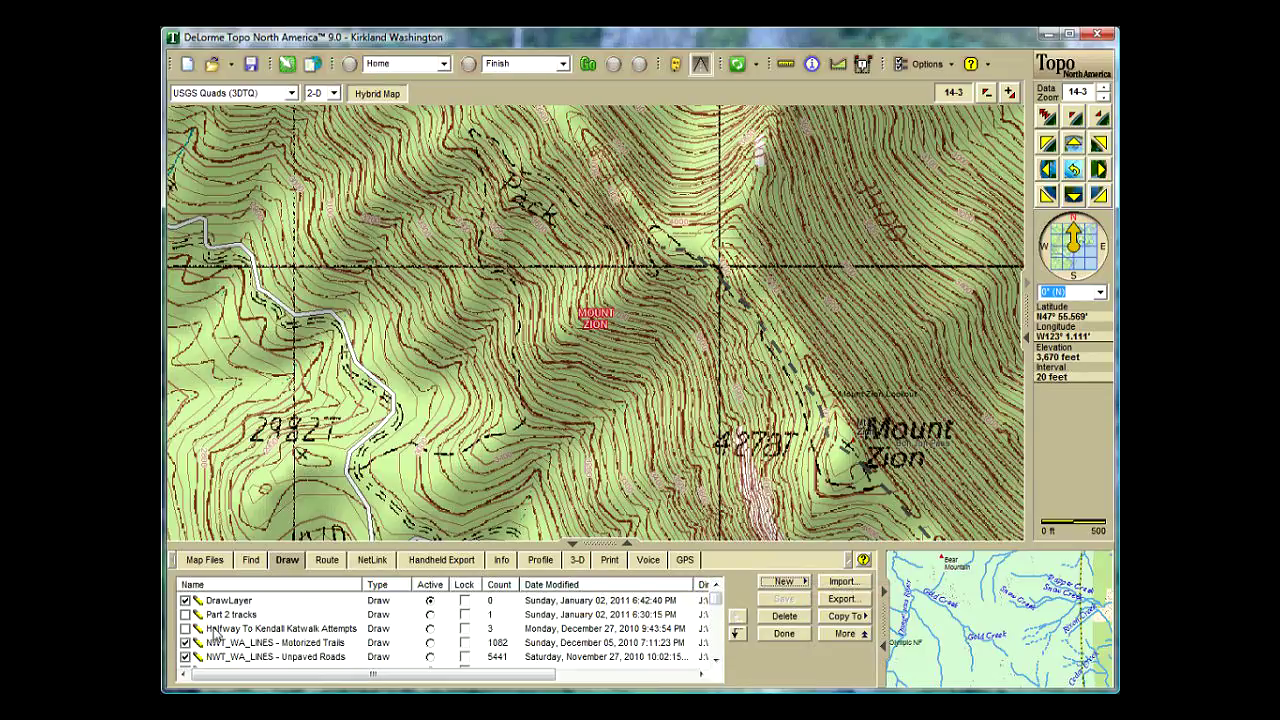
click(255, 607)
click(327, 612)
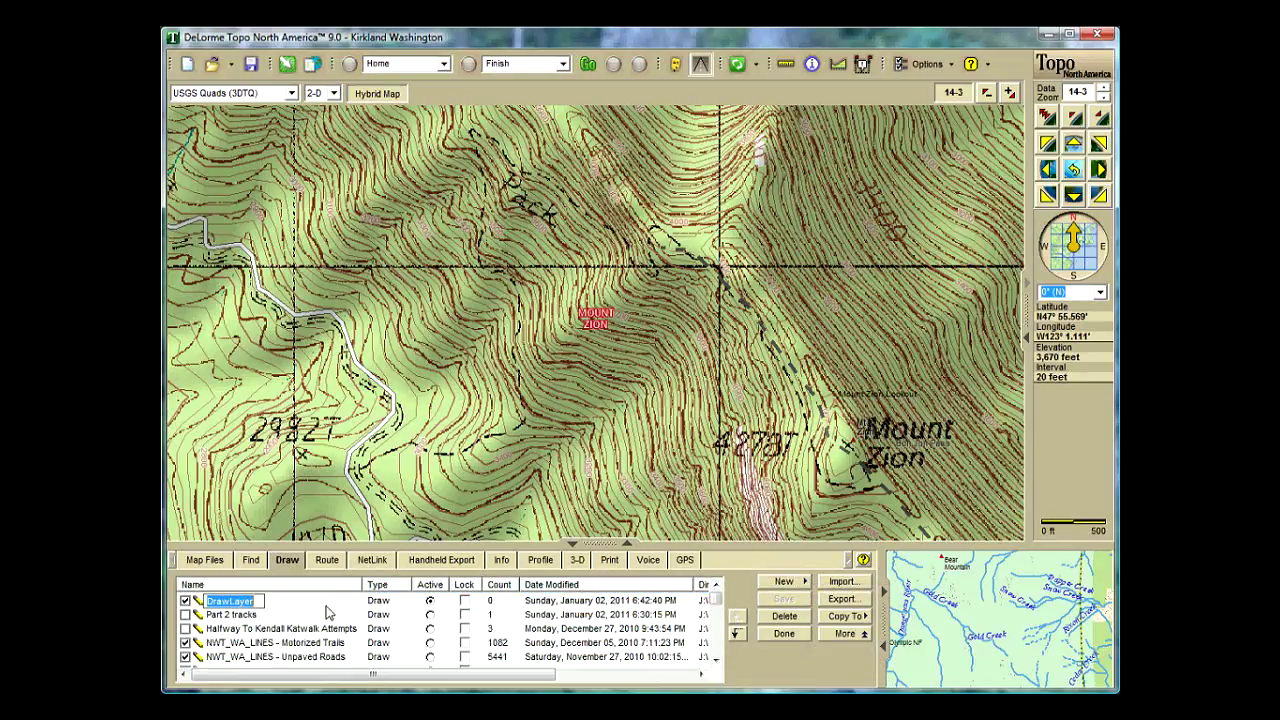
text(My Hikes)
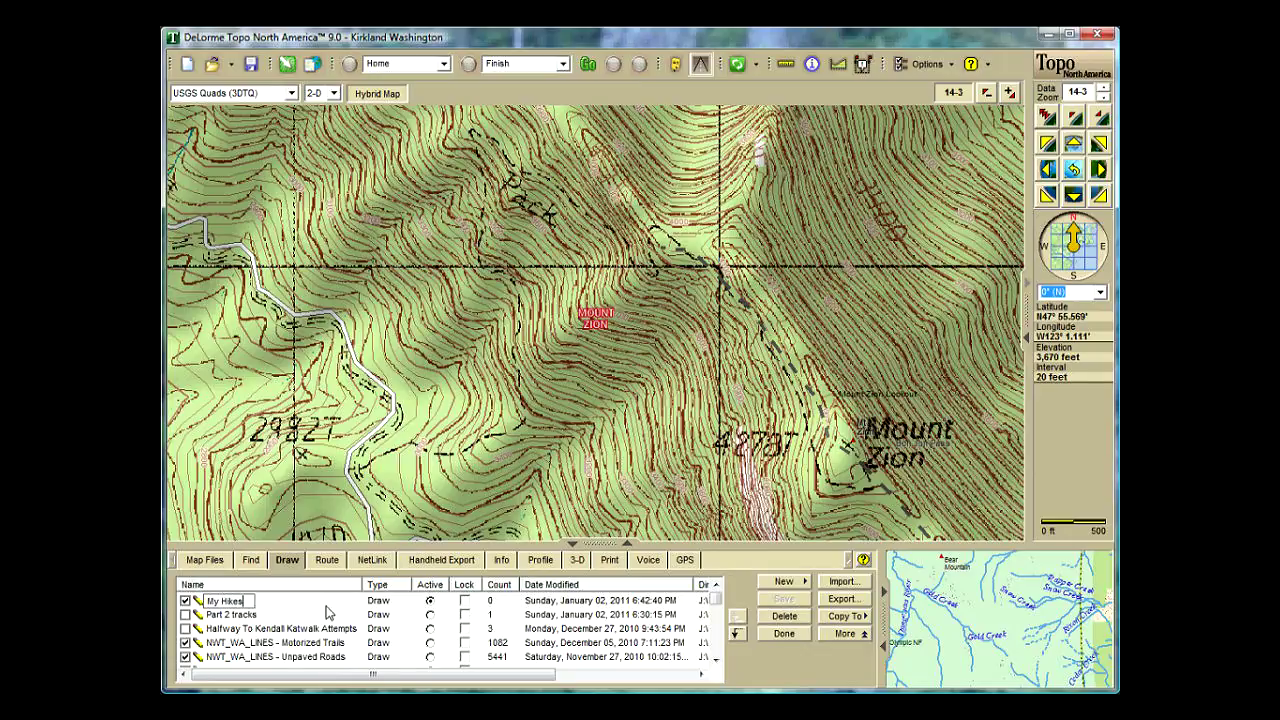
key(Return)
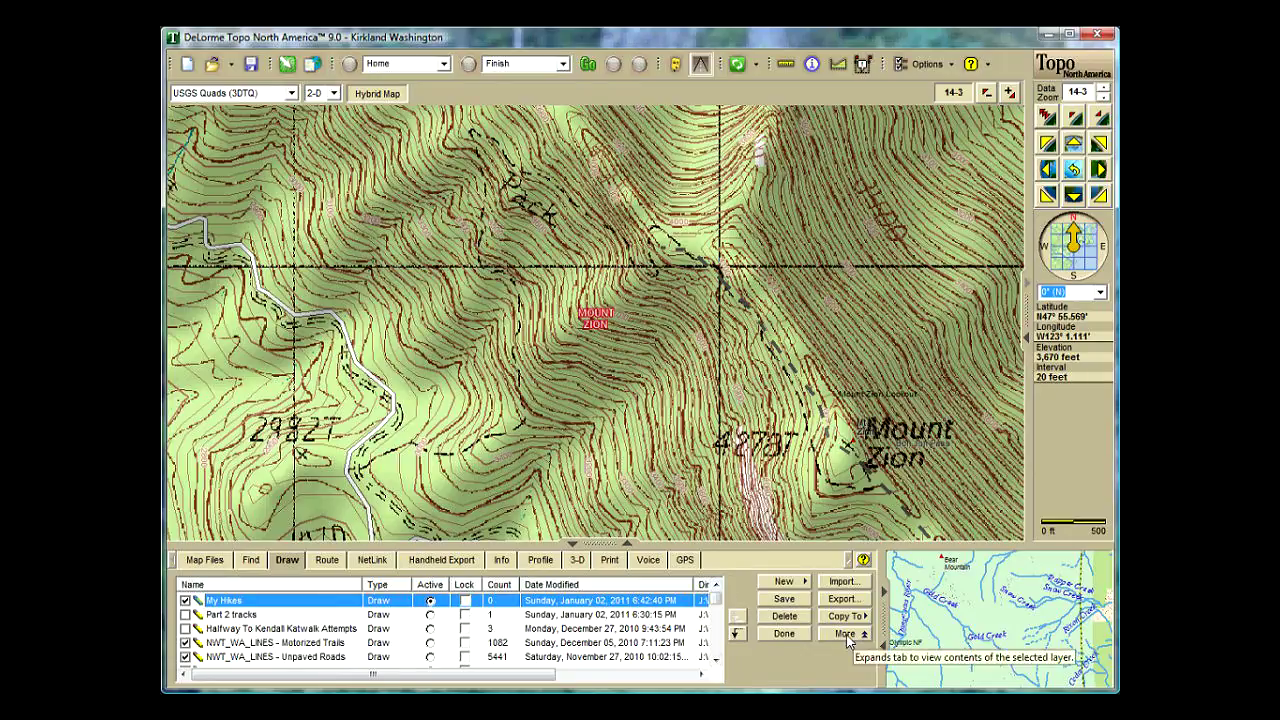
scroll(716, 604, down, 1)
drag(716, 604, 714, 648)
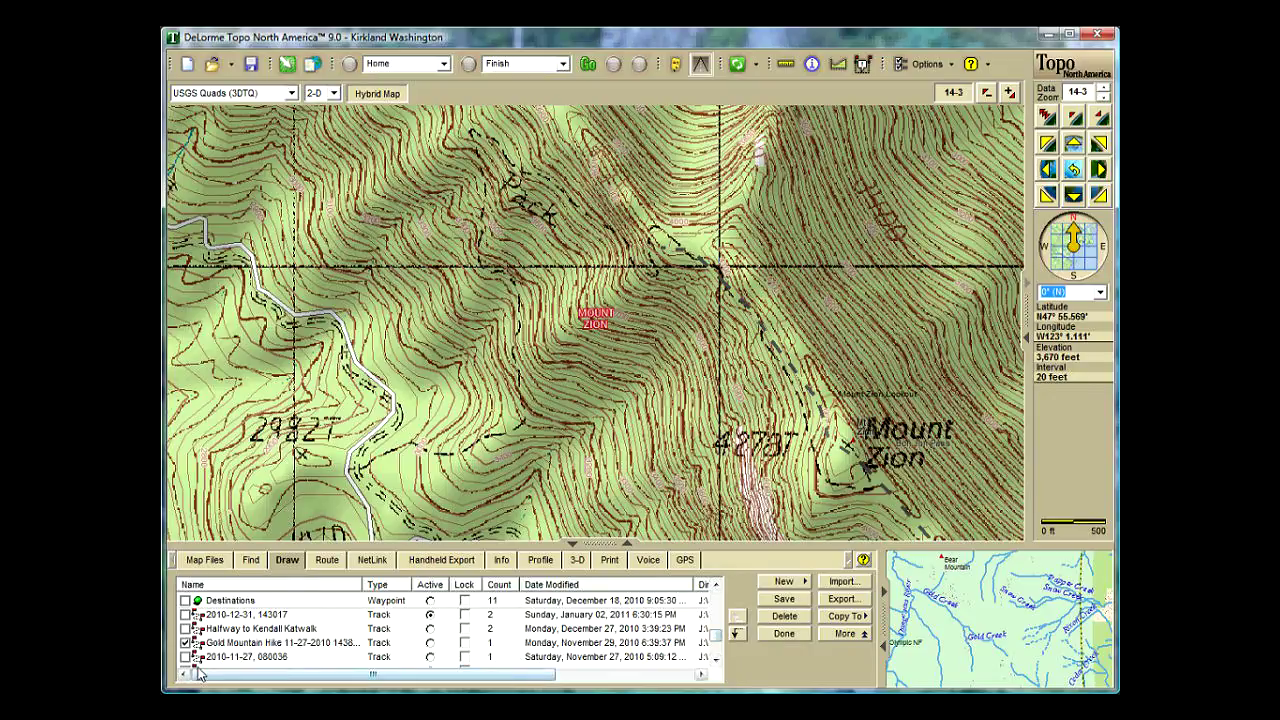
Copy track 2010-12-31, 143018 from the 2010-12-31, 143017 layer into My Hikes
click(185, 615)
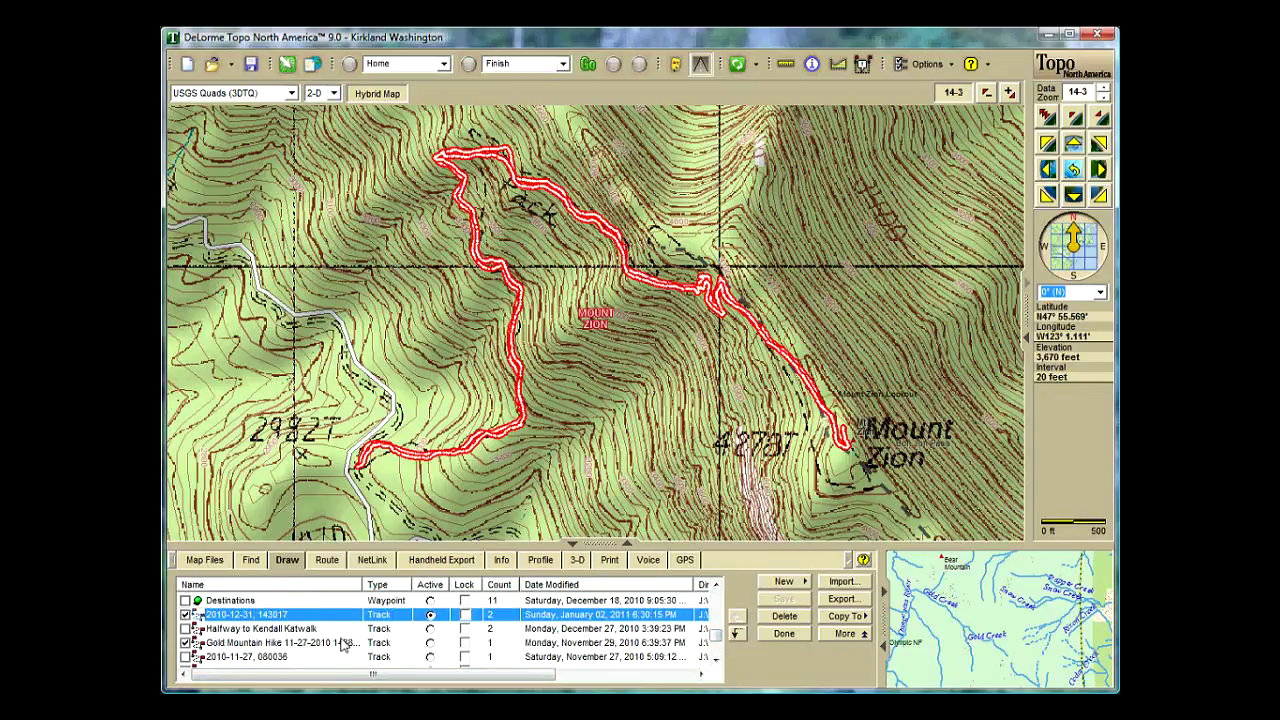
click(851, 638)
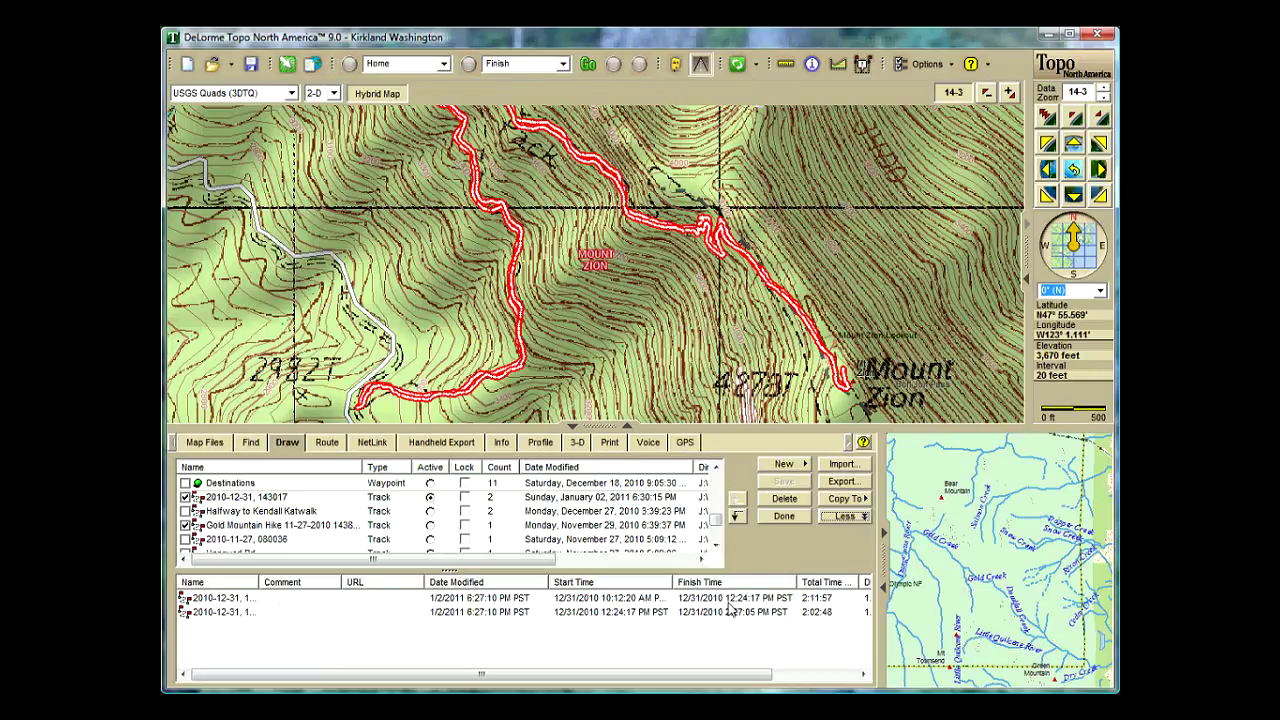
click(565, 600)
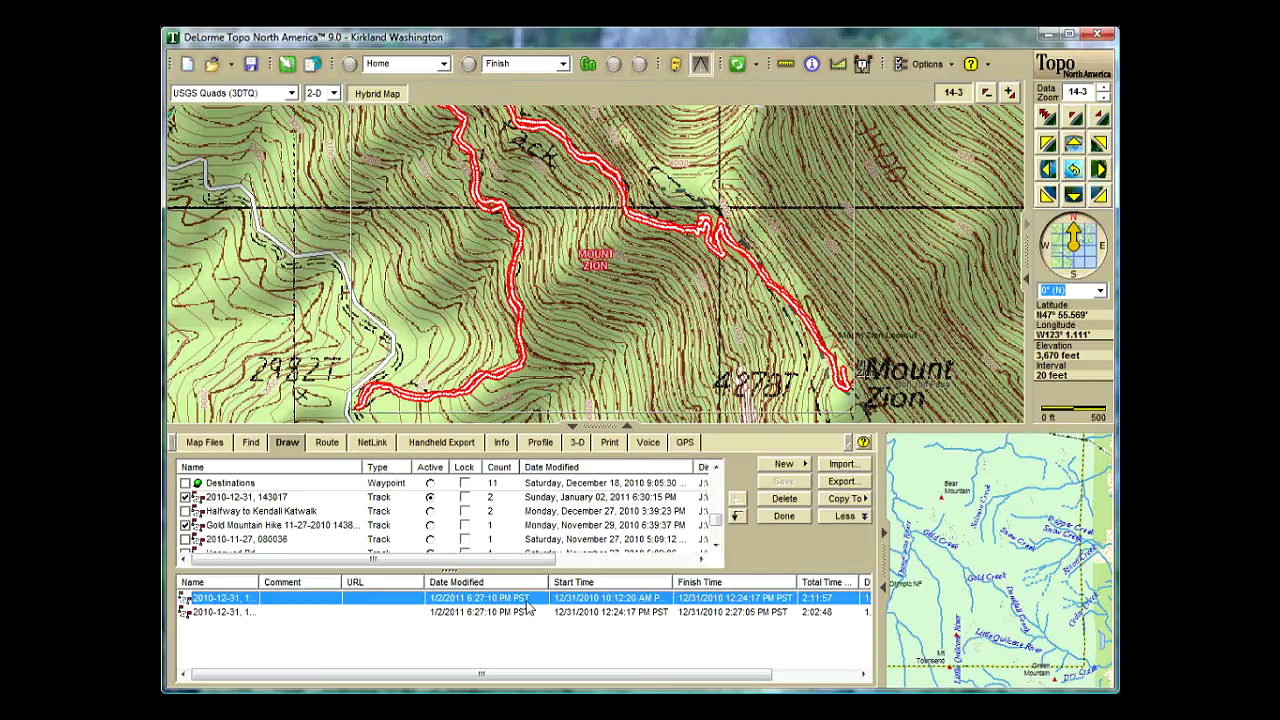
right_click(237, 602)
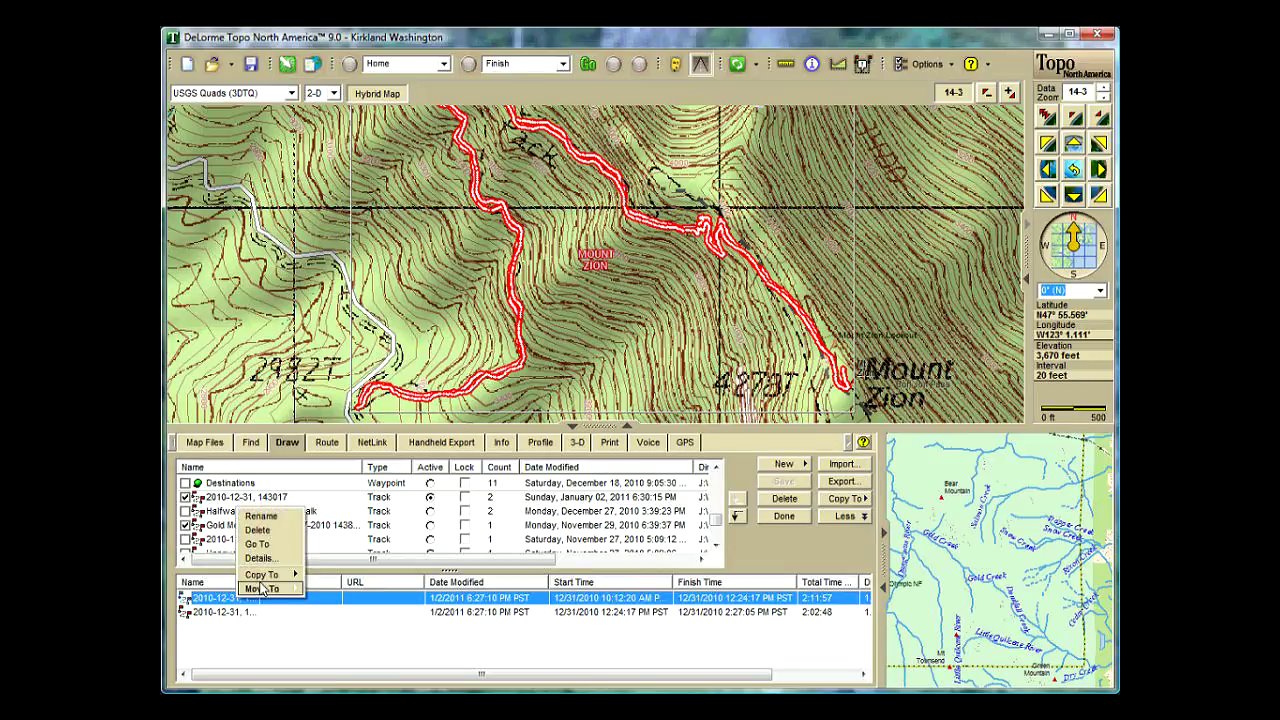
mouse_move(259, 576)
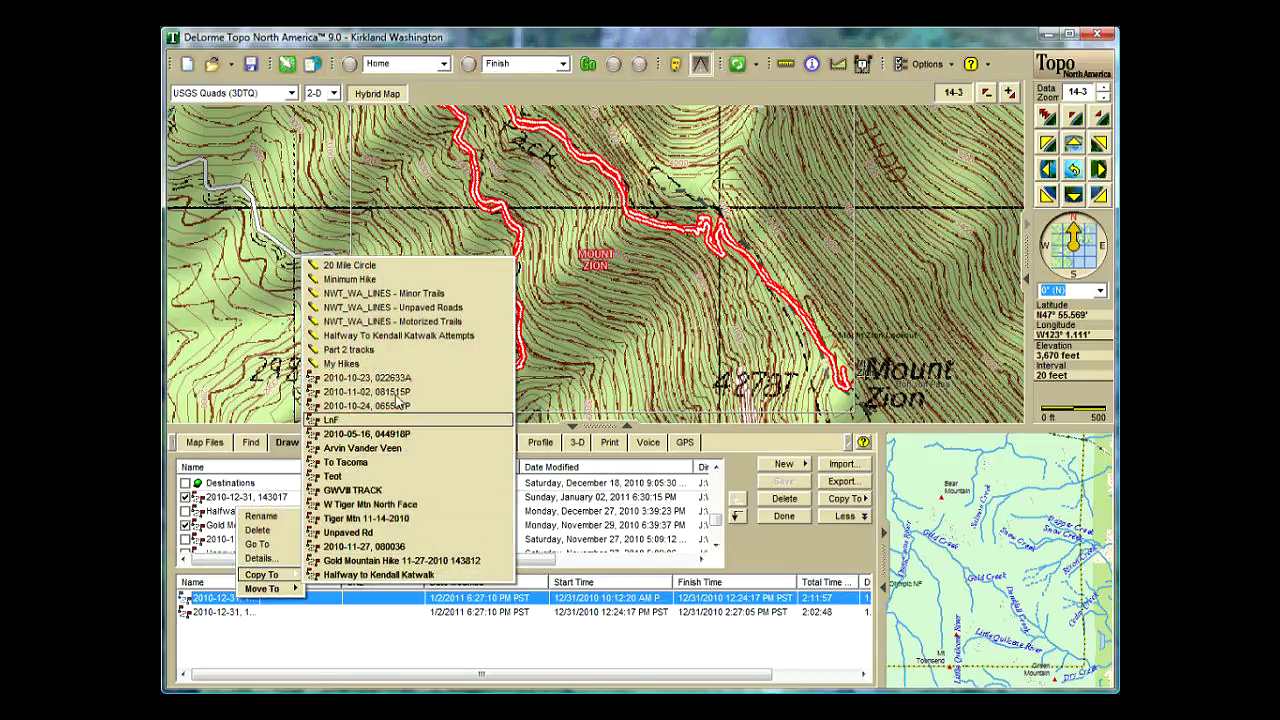
click(387, 366)
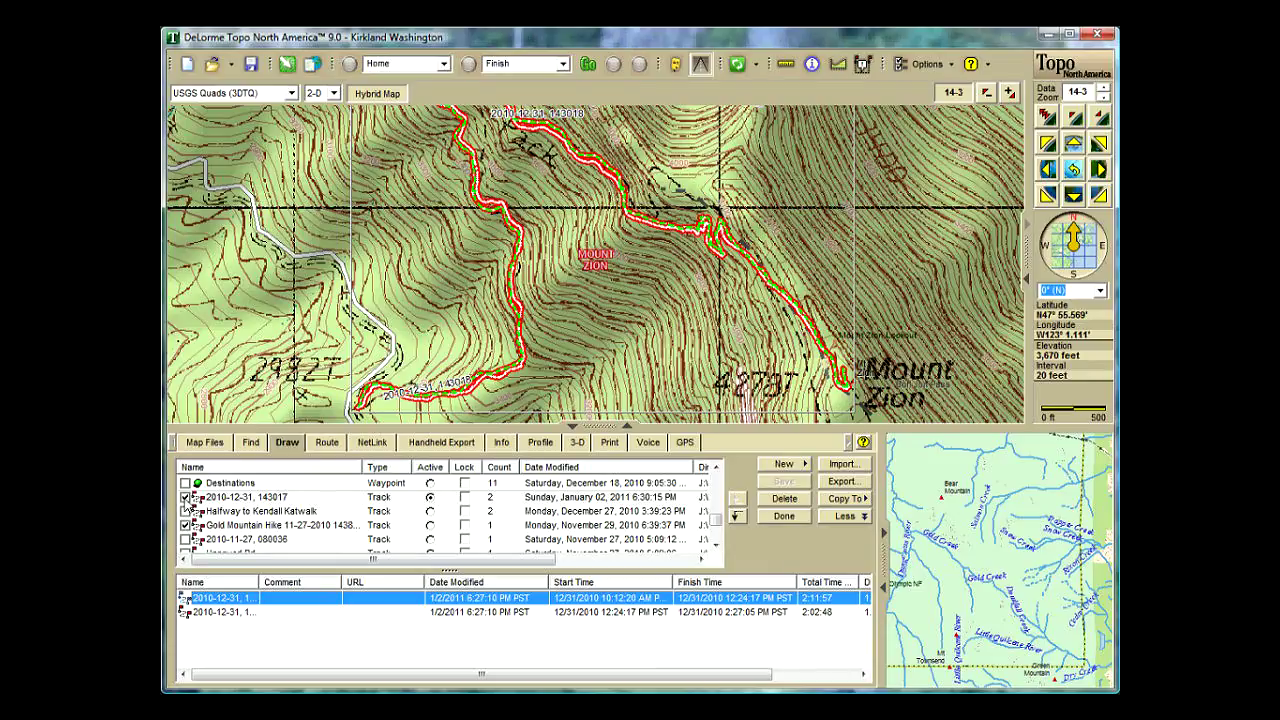
Hide the original track layer and select the copied line in My Hikes
click(186, 498)
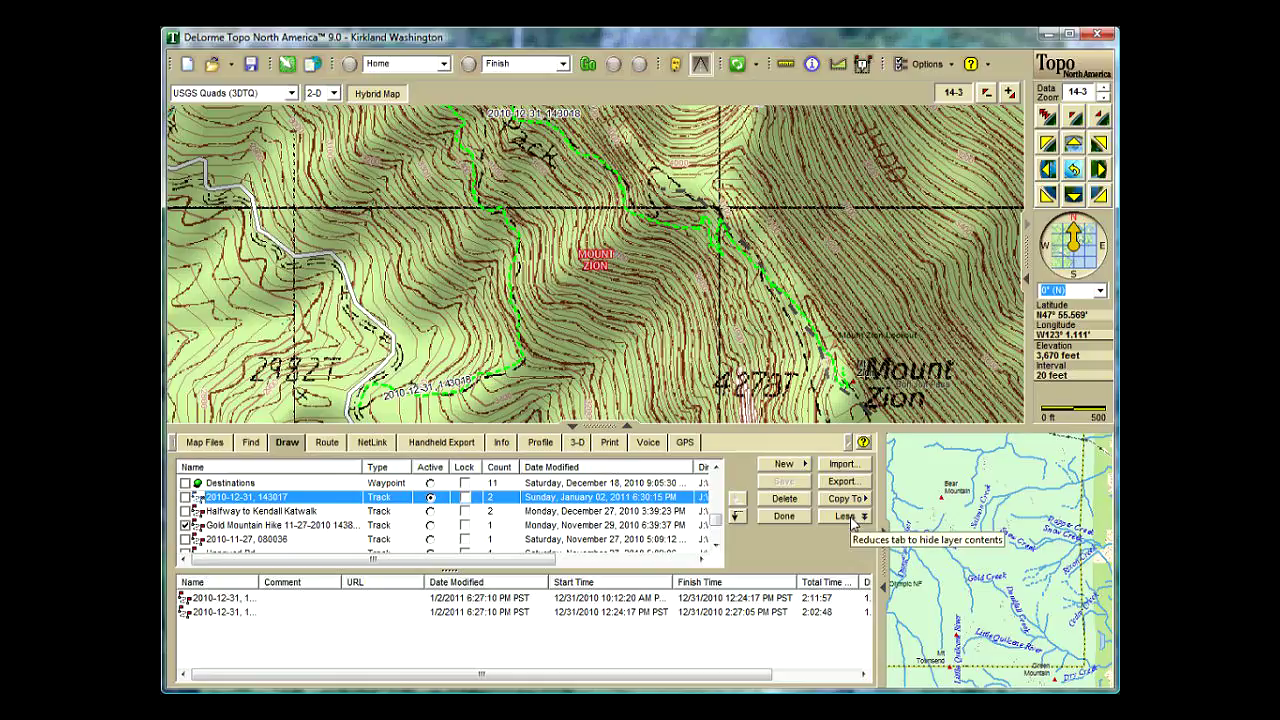
scroll(716, 530, up, 5)
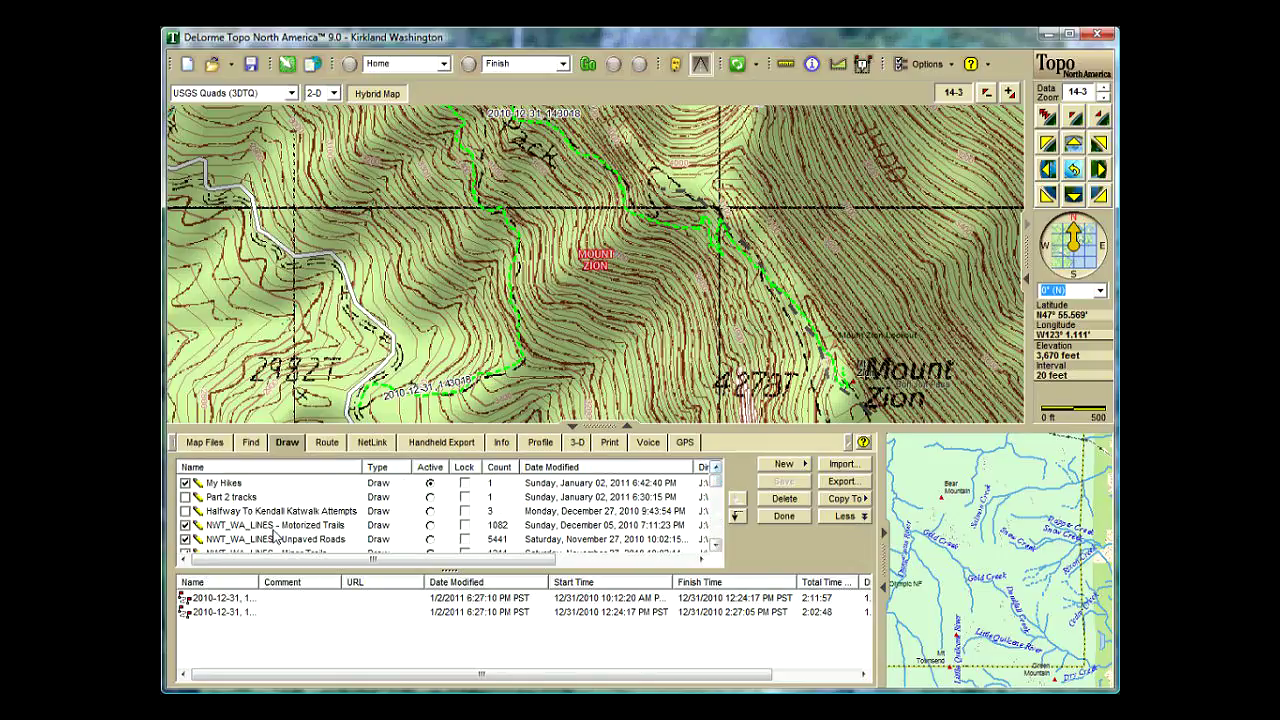
click(239, 485)
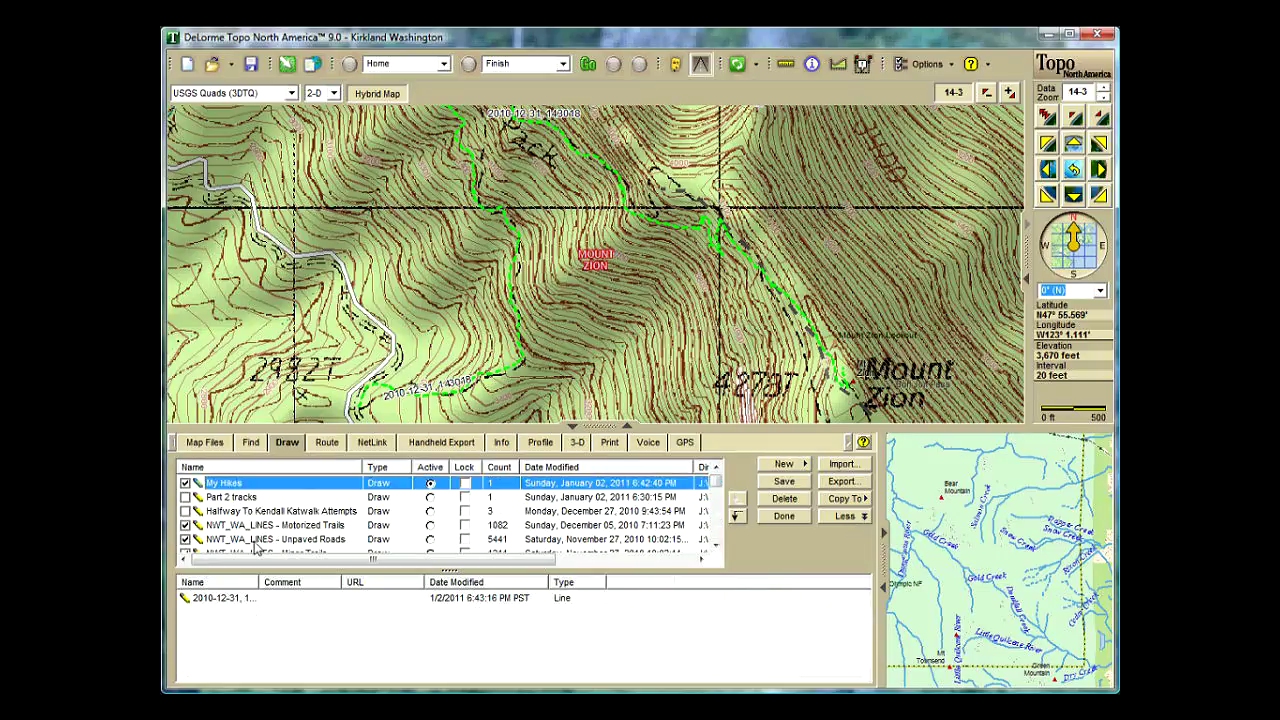
click(240, 599)
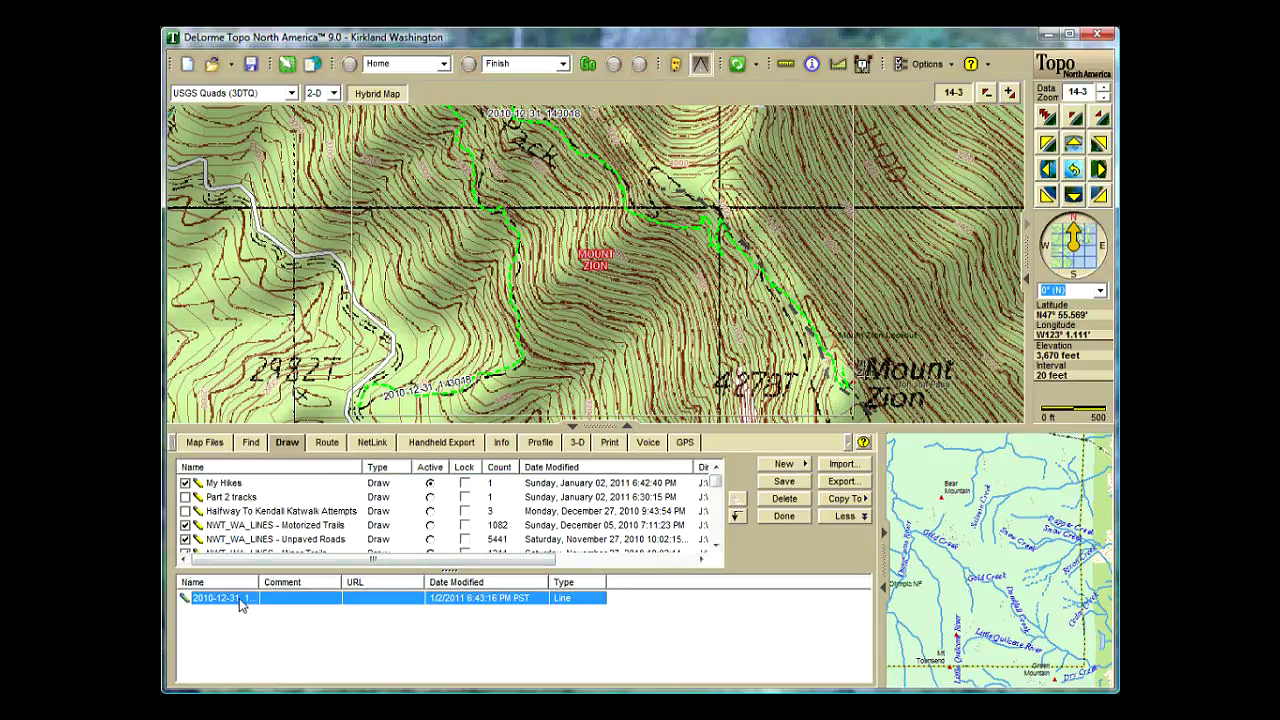
Rename the copied line by adding 'Mt Zion' to the start of its name
right_click(239, 597)
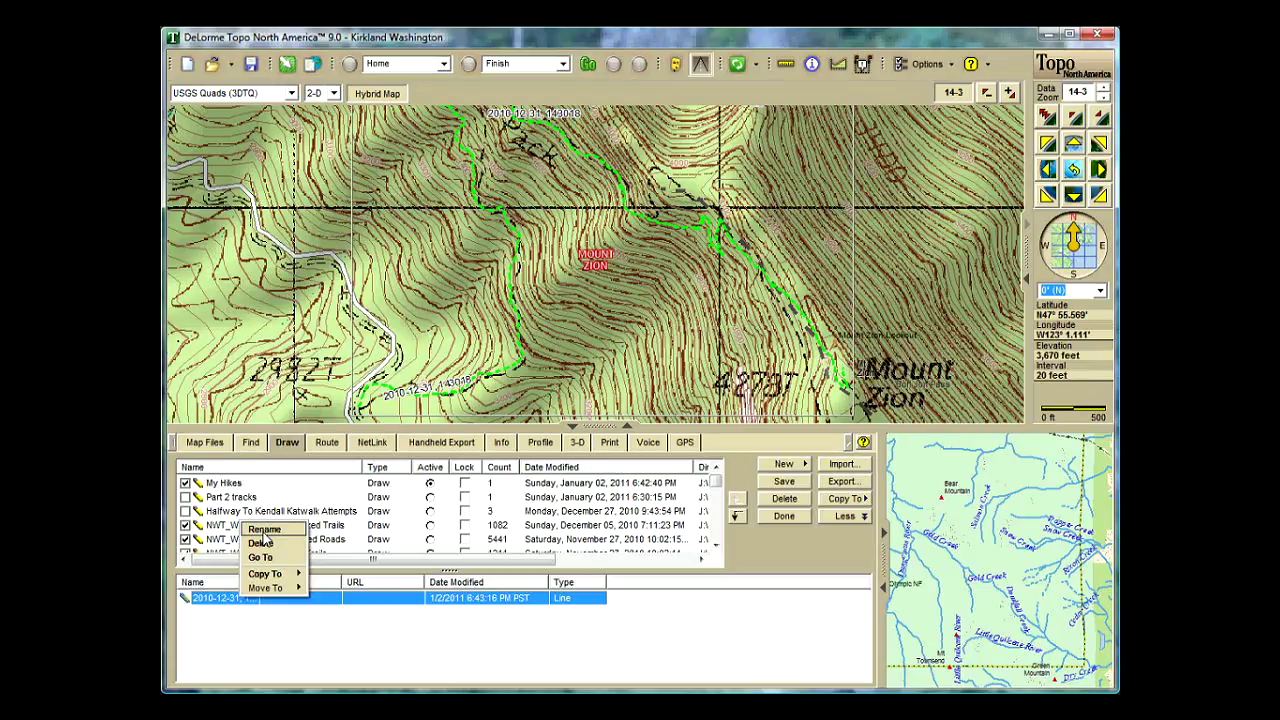
click(263, 531)
click(238, 598)
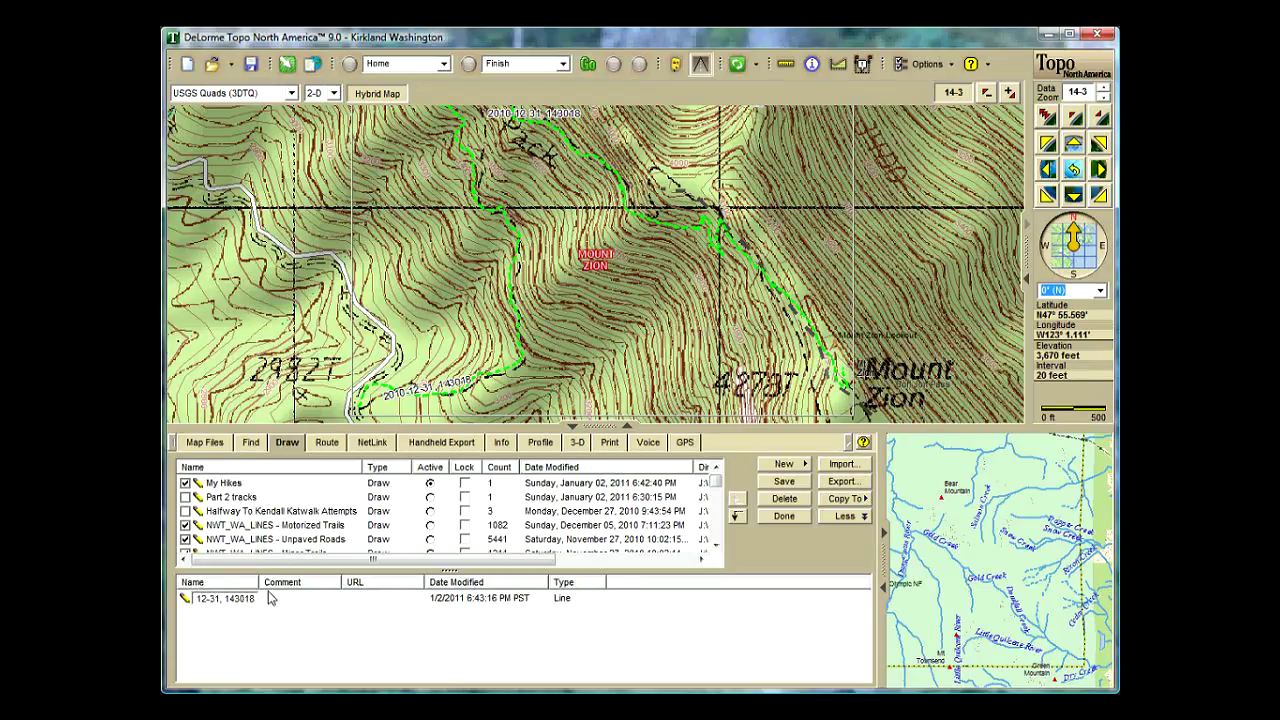
key(Home)
text(Mt Zion)
key(Return)
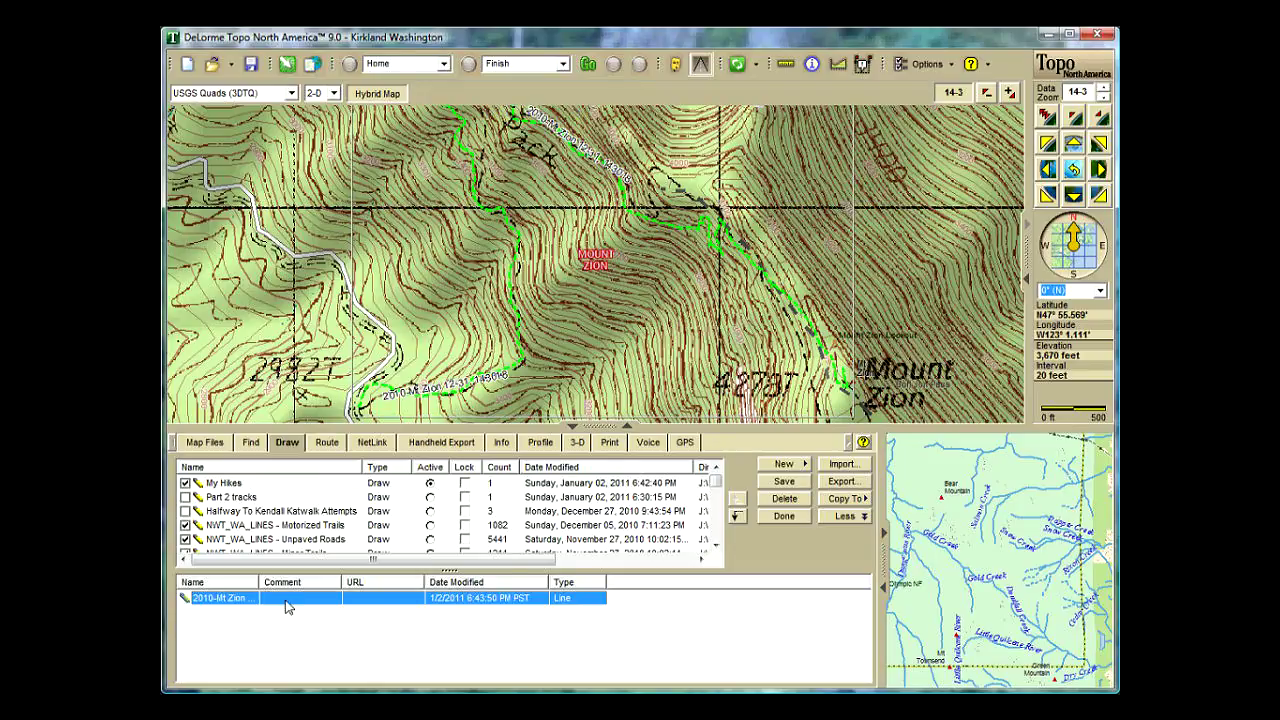
Enter the comment 'Took 2 hours to hike a snow trail of 1.8 miles' for the line
click(328, 605)
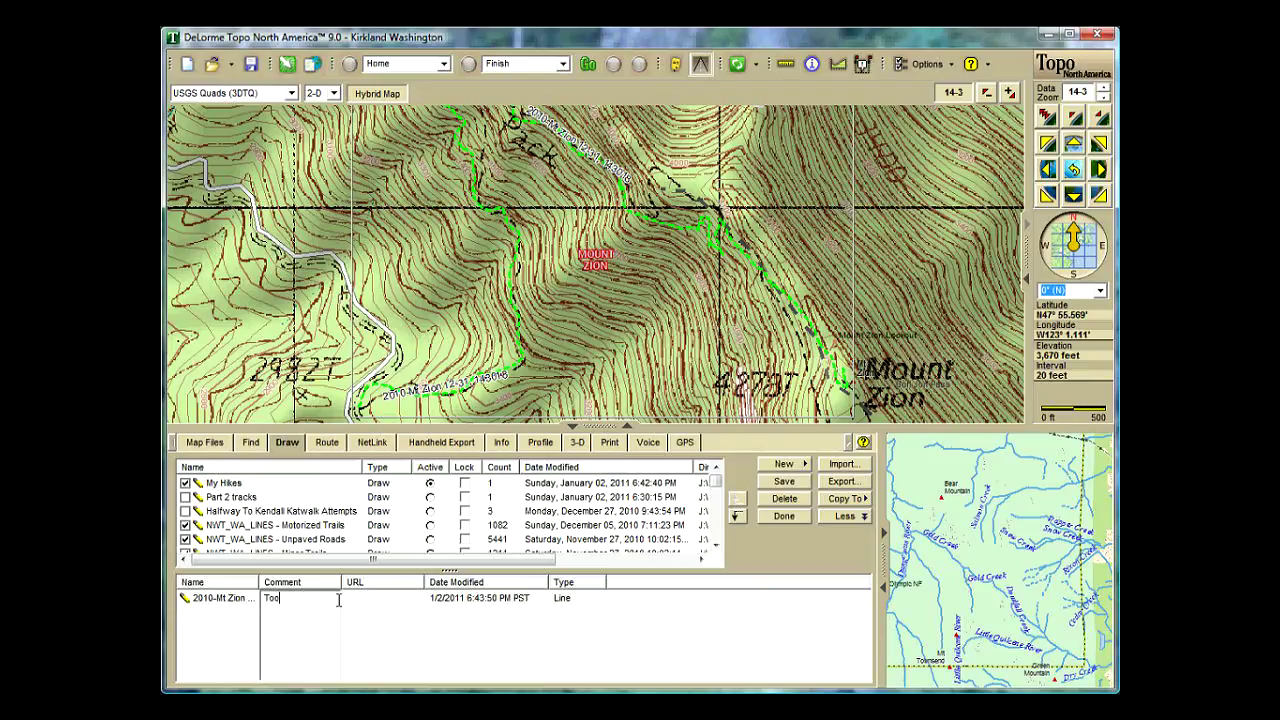
text(Took 2 hours to hike a snow trail of 1.8 miles.)
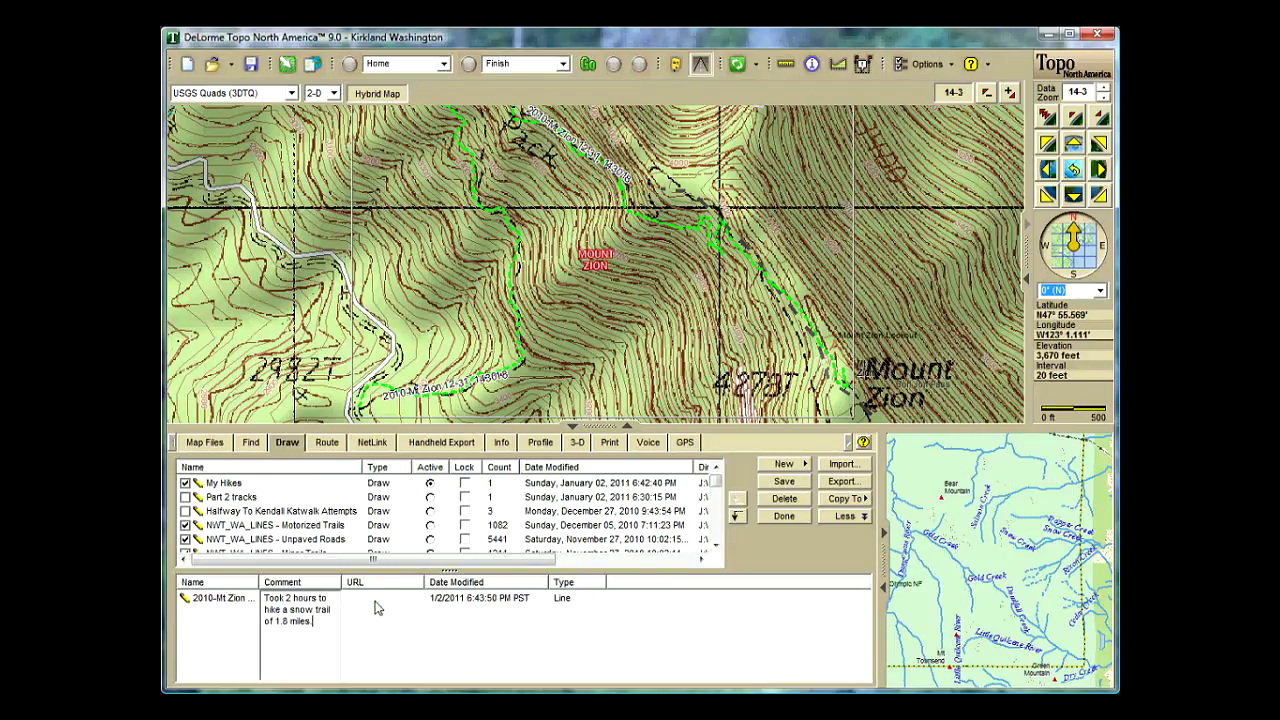
click(380, 604)
click(380, 600)
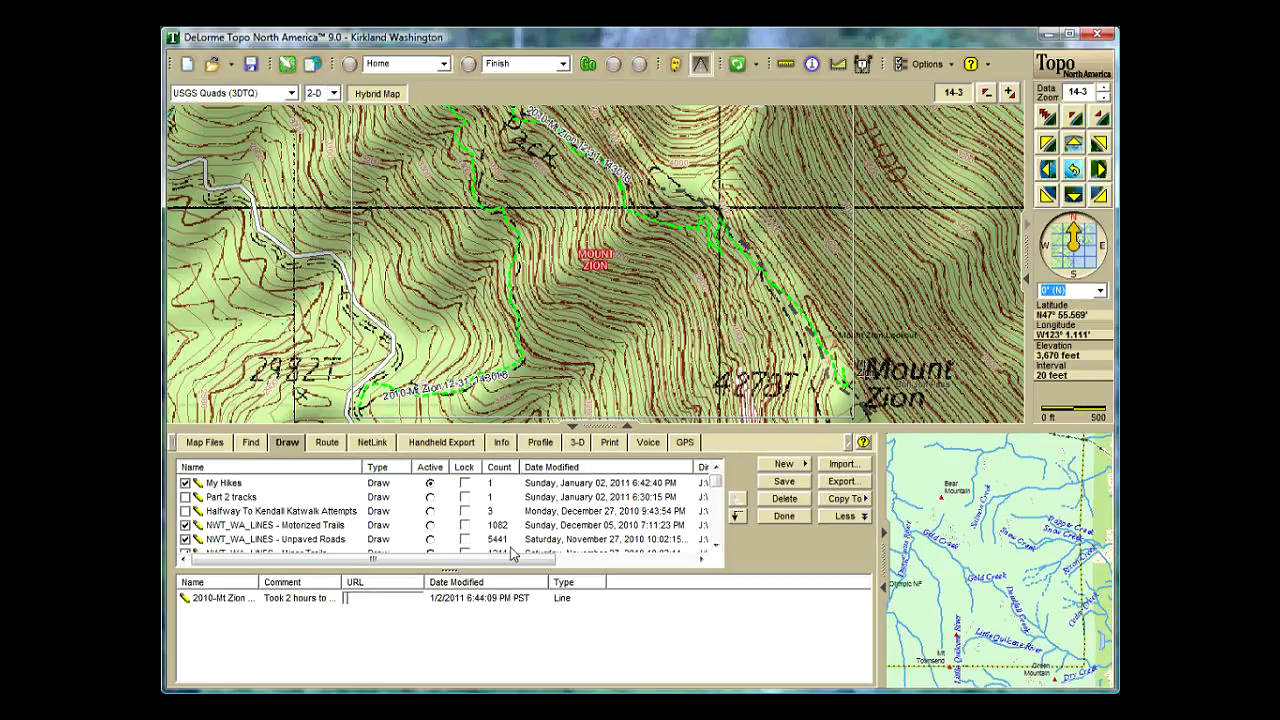
Select the Mt Zion line and collapse the contents panel with Less to enlarge the map
click(250, 599)
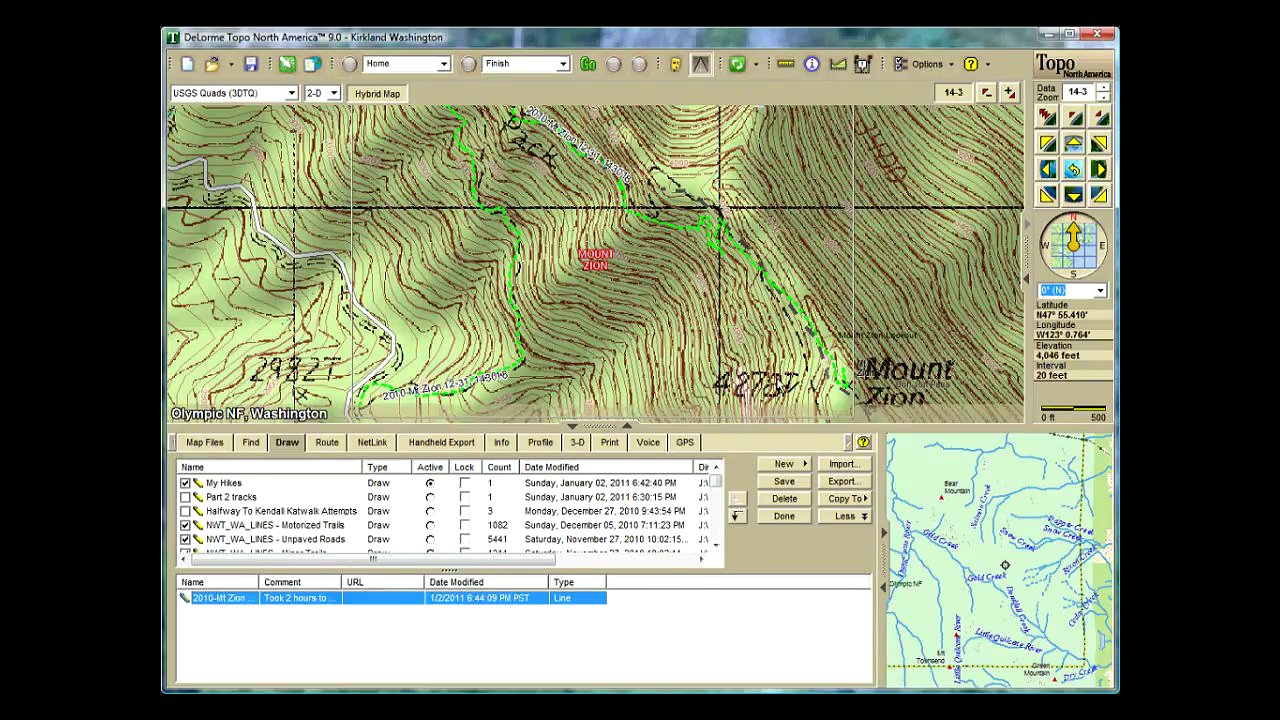
click(846, 517)
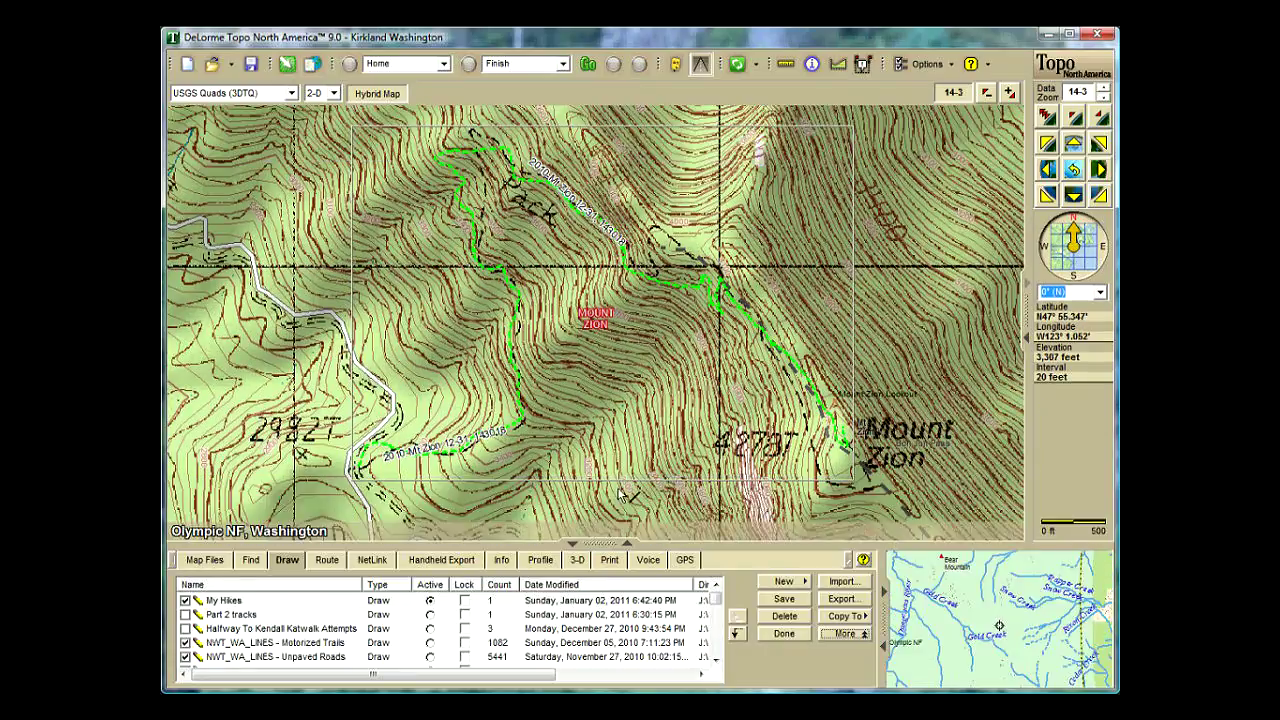